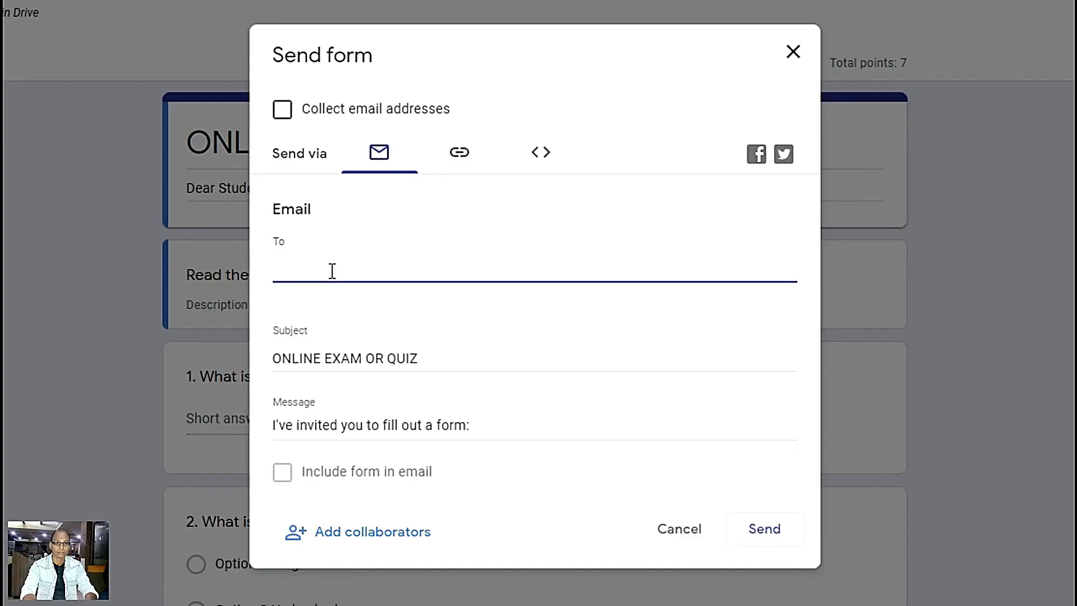
# Add your own address as the only recipient and send the quiz invitation.
pyautogui.write('yvk')
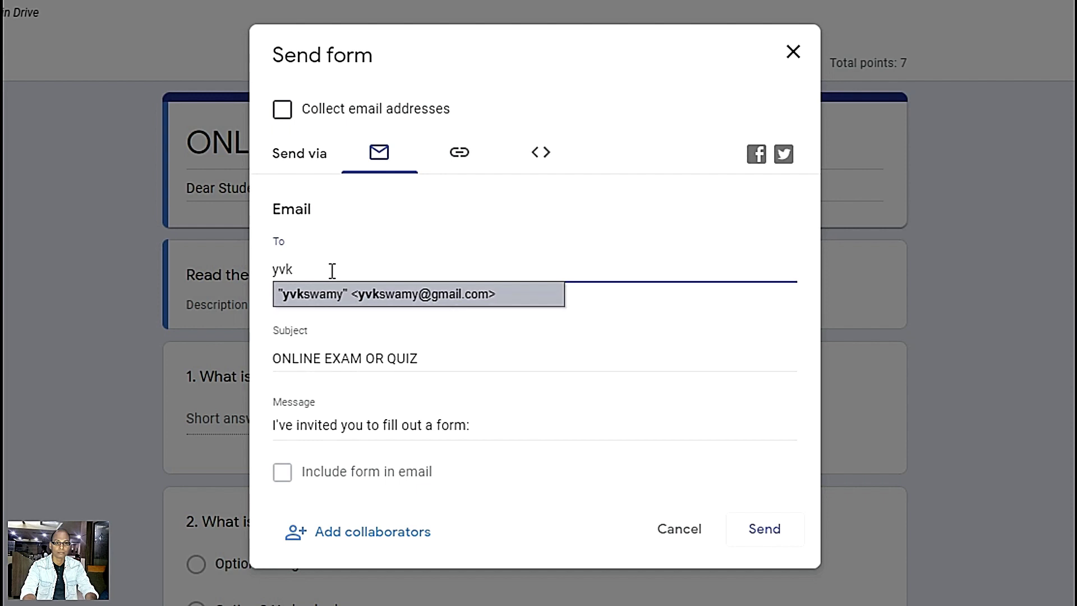
pyautogui.click(337, 299)
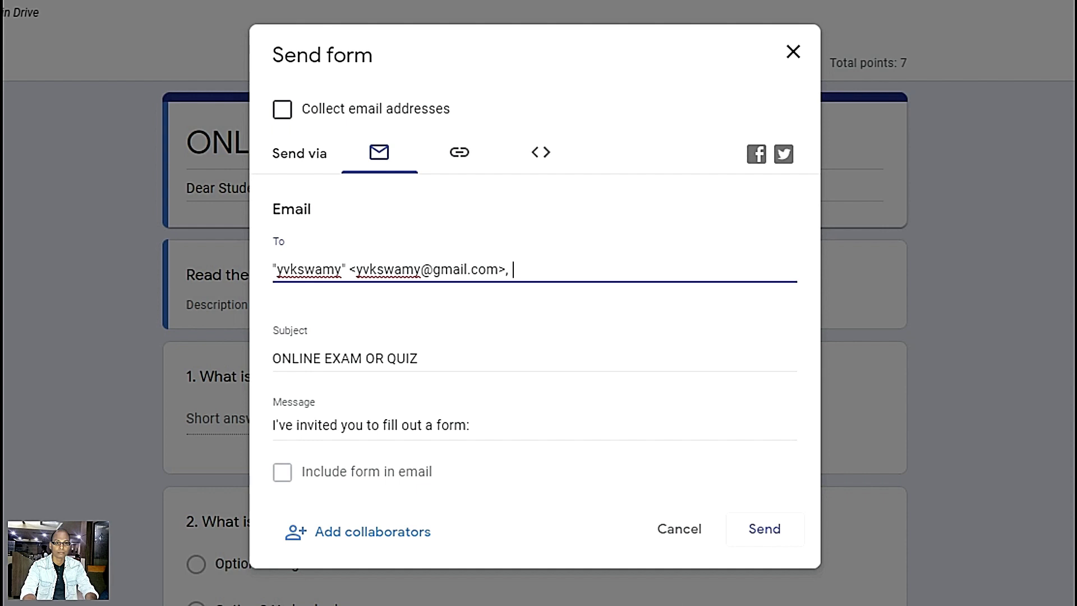
pyautogui.click(763, 537)
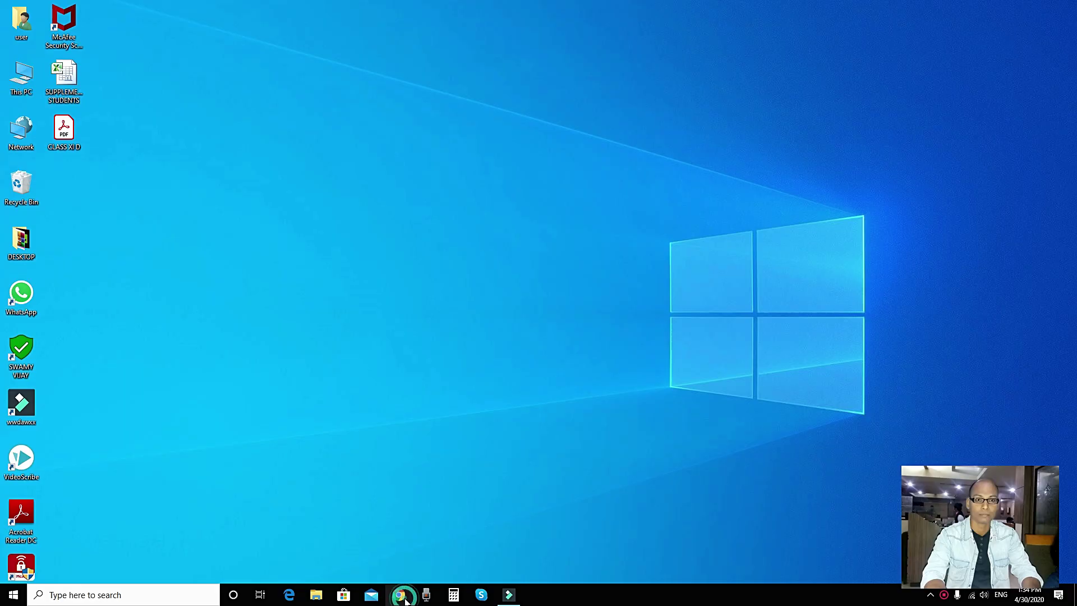
# Launch Chrome, go to Gmail, and open the unread ONLINE EXAM OR QUIZ email.
pyautogui.click(402, 591)
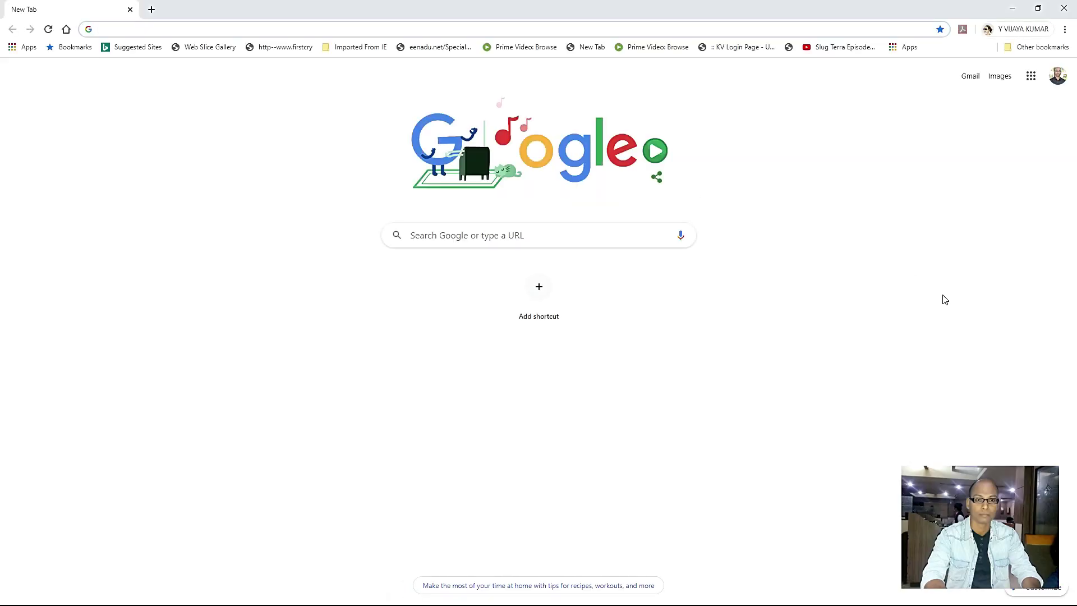
pyautogui.click(968, 78)
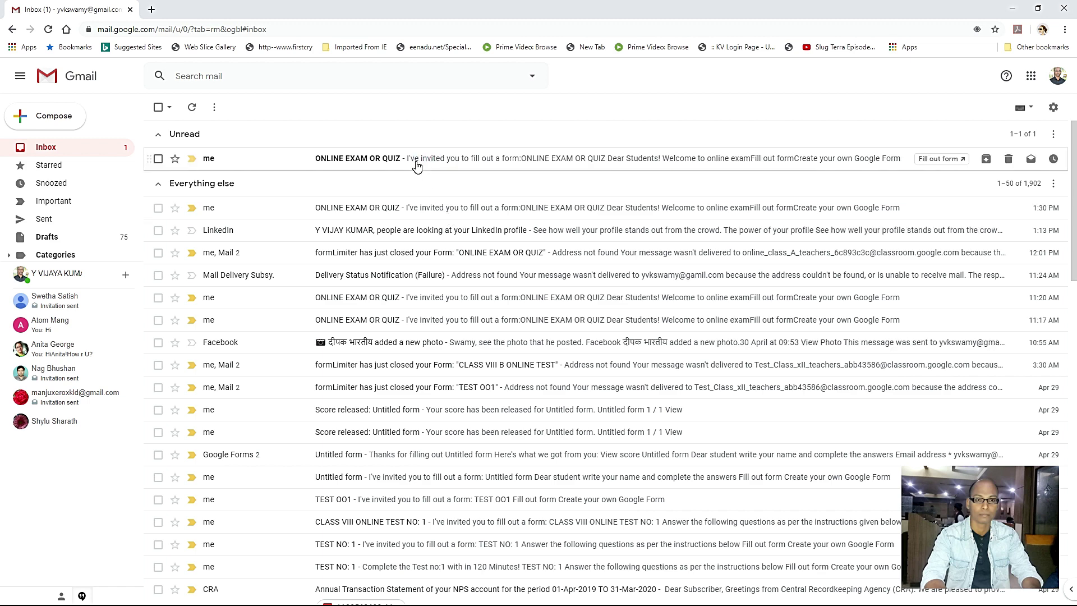
pyautogui.click(416, 162)
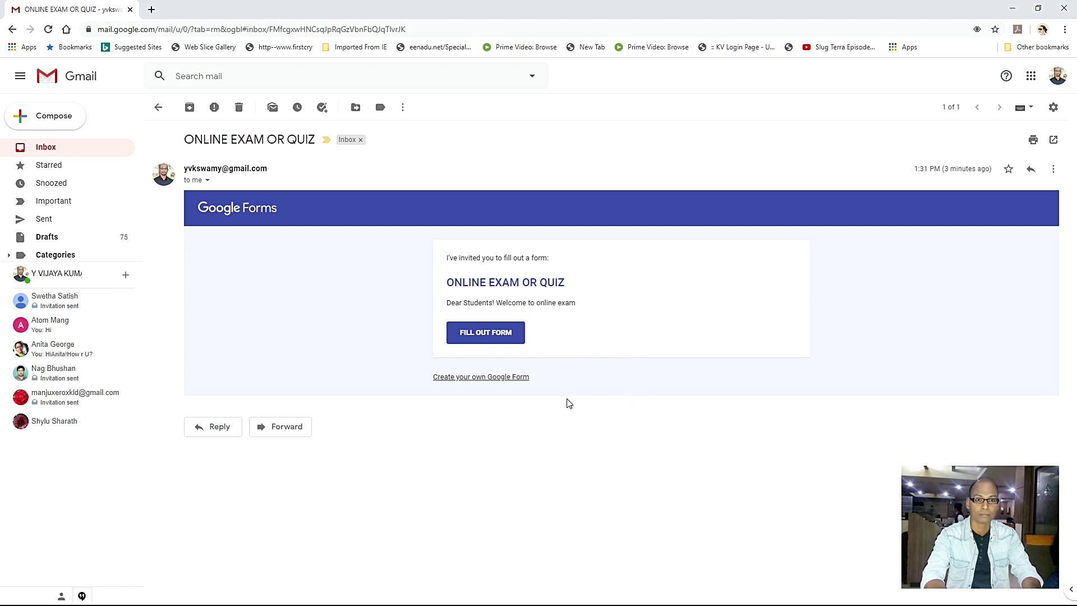
# Open the quiz via Fill out form and enter your own email address in the required field.
pyautogui.click(480, 336)
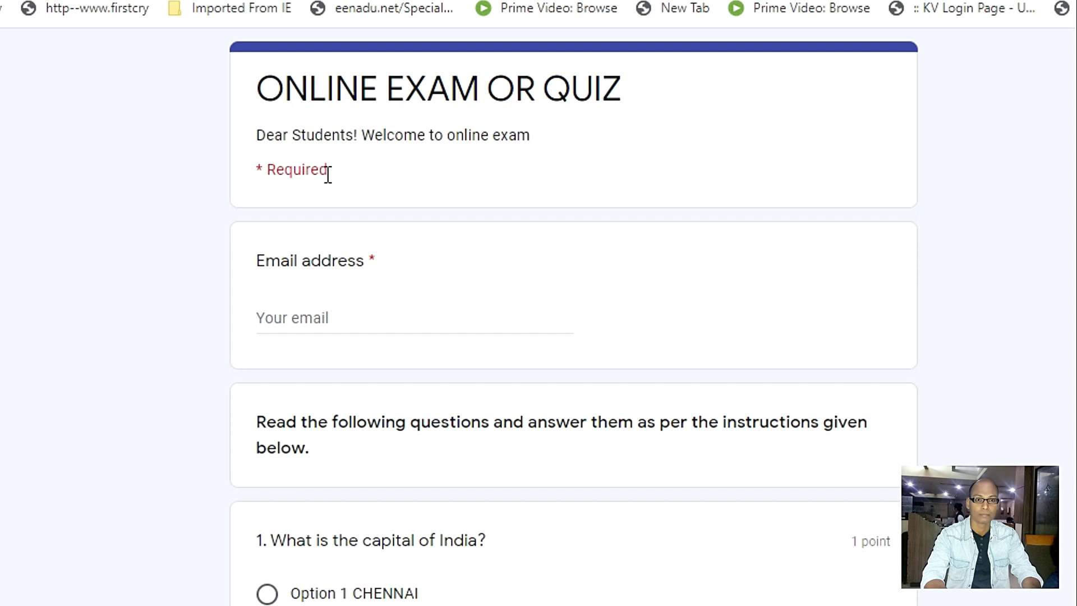
pyautogui.click(329, 316)
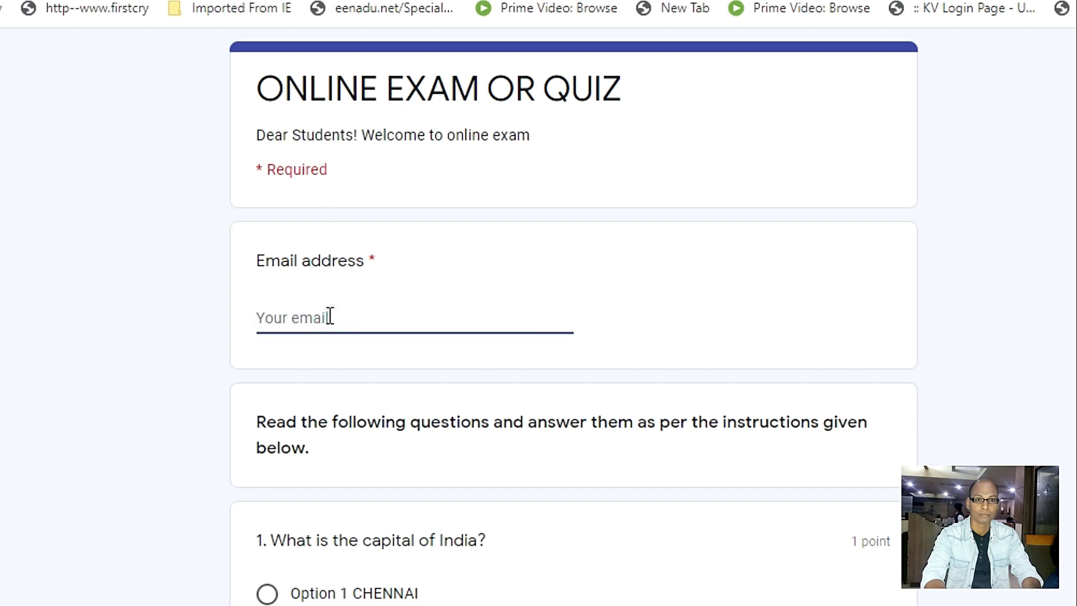
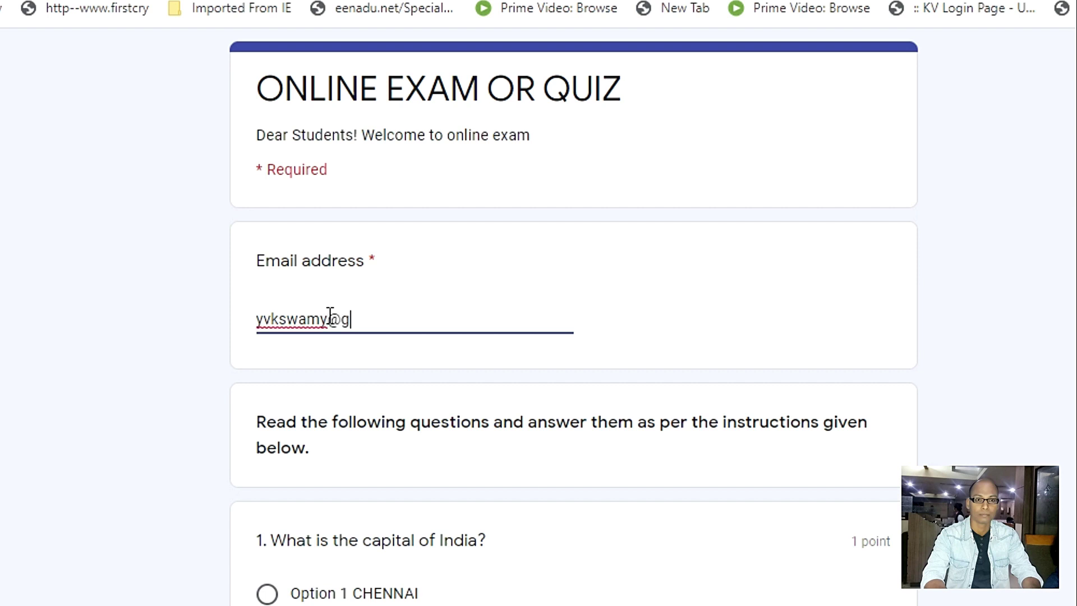
pyautogui.click(689, 334)
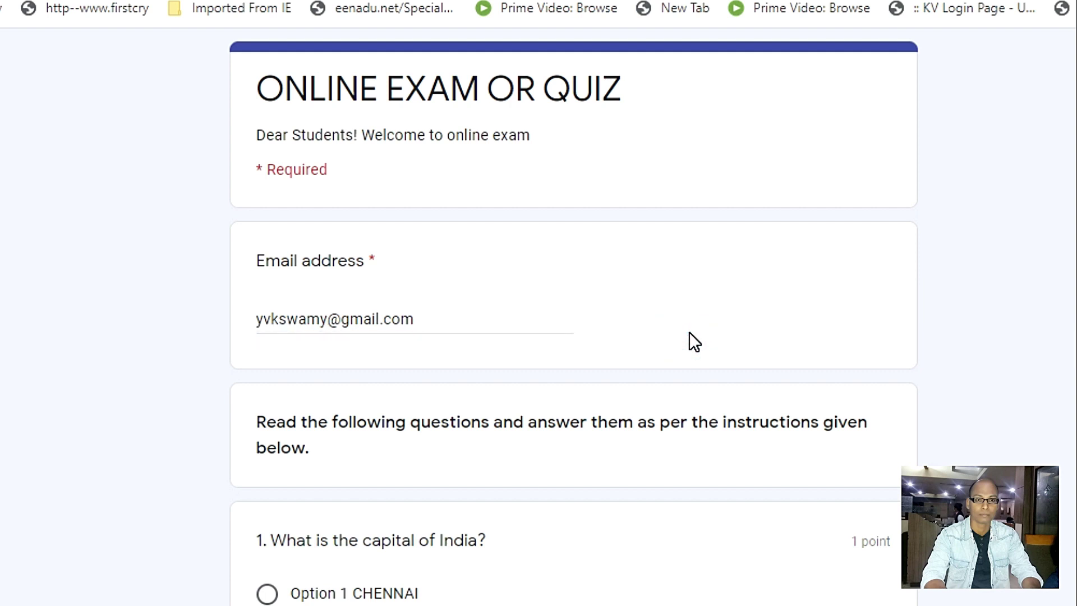
# Answer the first three questions: DELHI, Bangalore, and TRUE.
pyautogui.scroll(-3, 688, 331)
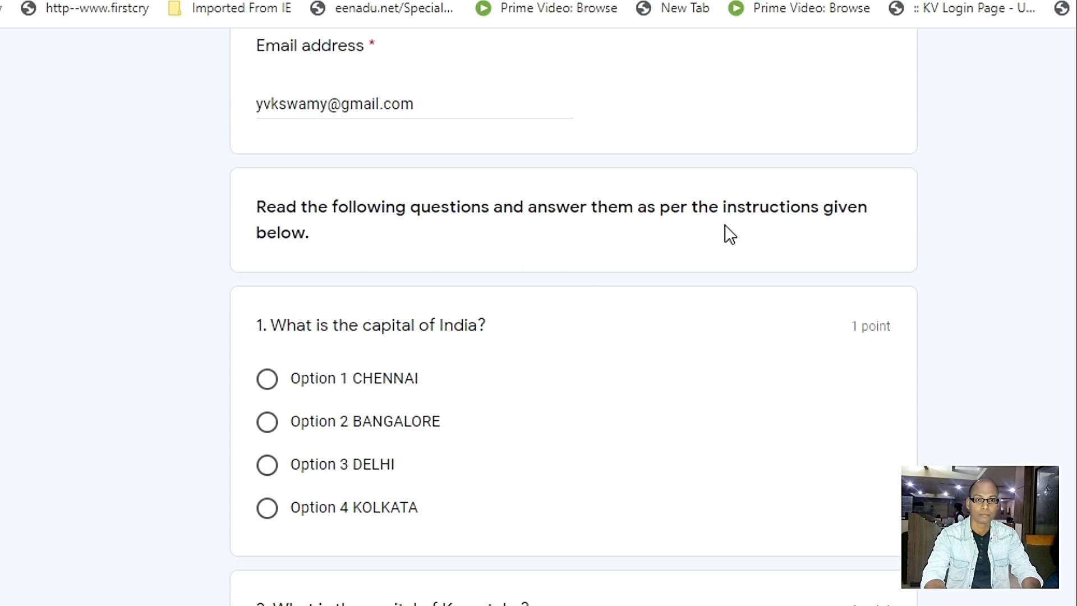
pyautogui.scroll(-2, 530, 333)
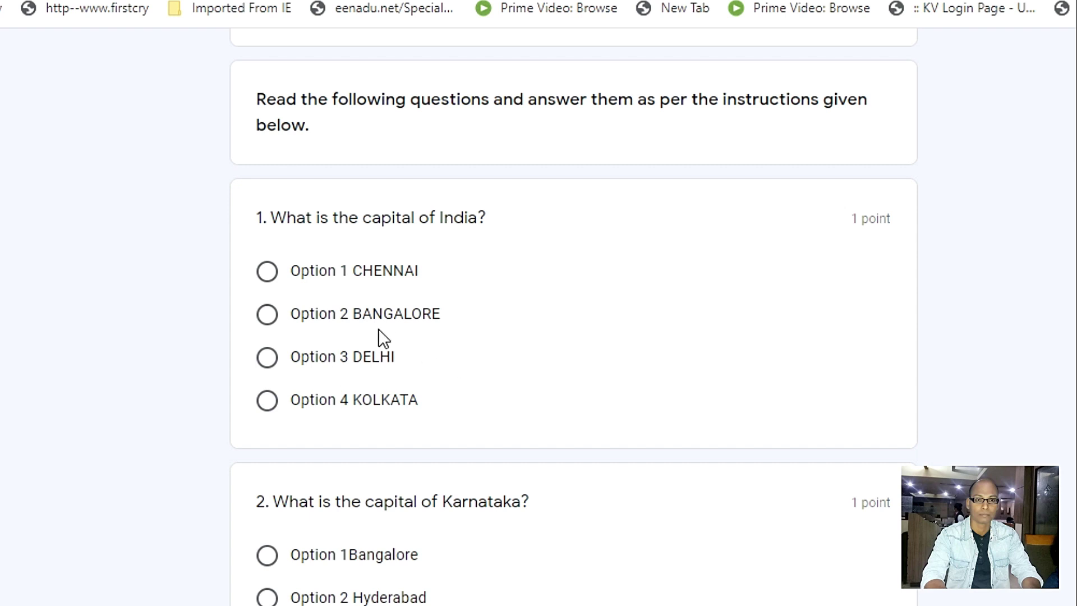
pyautogui.click(268, 363)
pyautogui.scroll(-3, 584, 392)
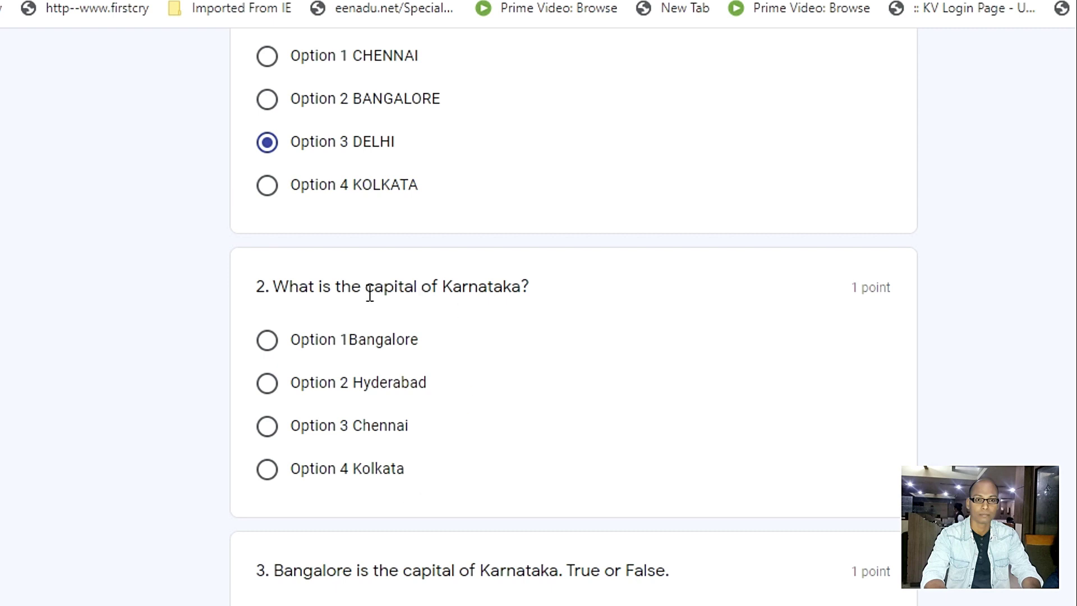
pyautogui.click(268, 342)
pyautogui.scroll(-2, 598, 389)
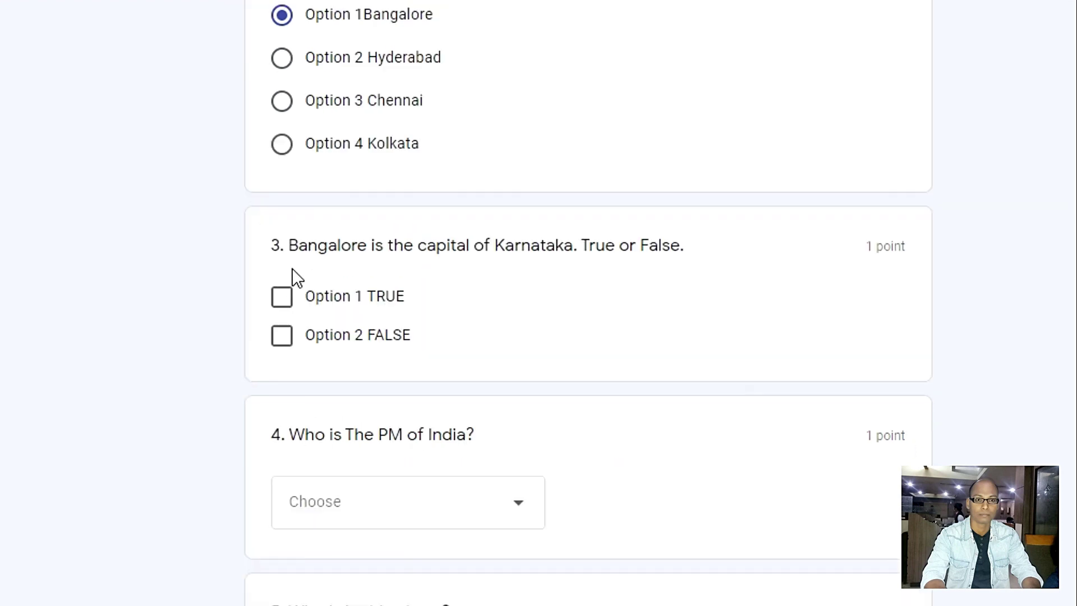
pyautogui.click(283, 298)
# Pick Sri Narendra Modi in the question 4 dropdown and Iron Man for the photo question.
pyautogui.scroll(-4, 202, 358)
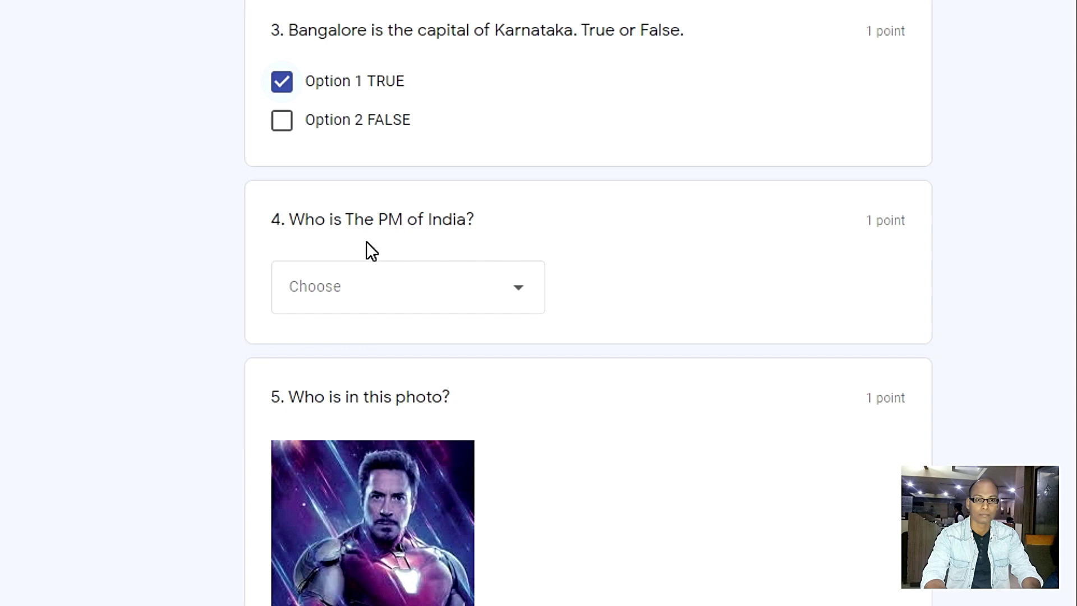
pyautogui.click(489, 310)
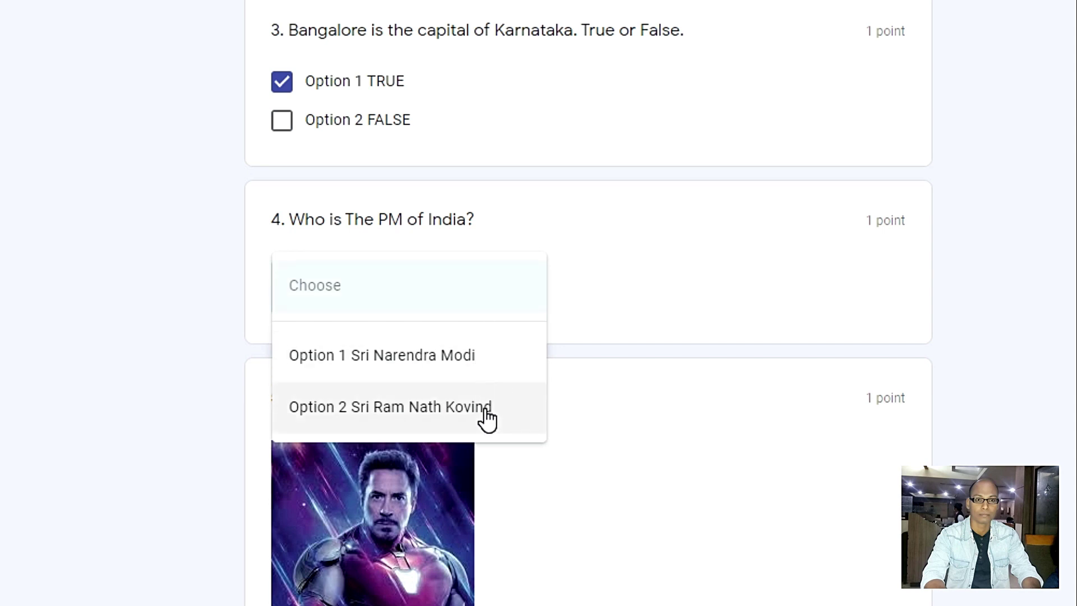
pyautogui.click(470, 355)
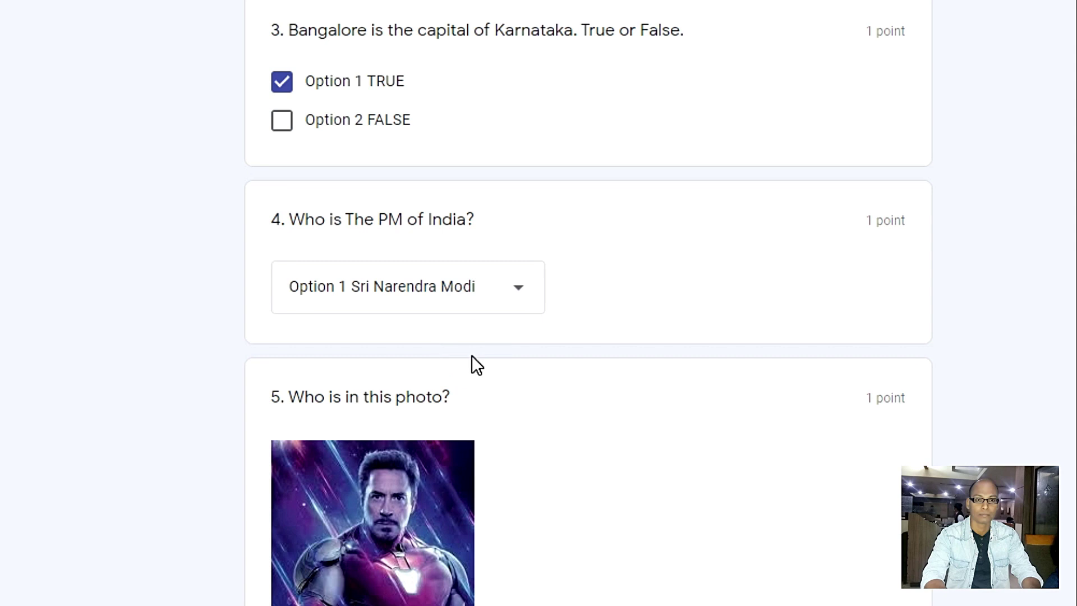
pyautogui.scroll(-5, 472, 361)
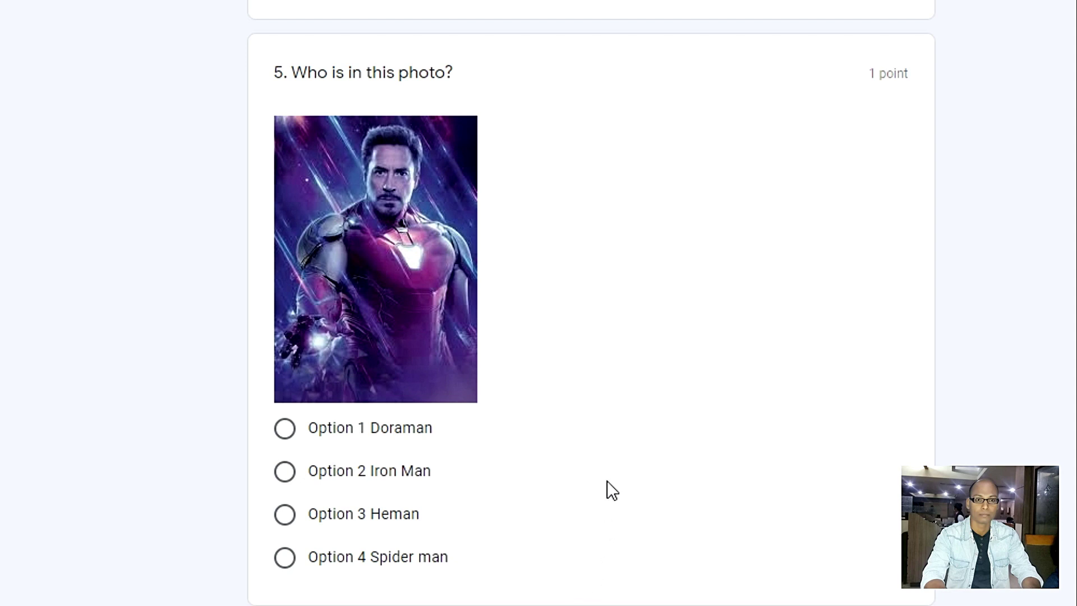
pyautogui.click(284, 475)
# Submit the finished quiz from the bottom of the form.
pyautogui.scroll(15, 584, 426)
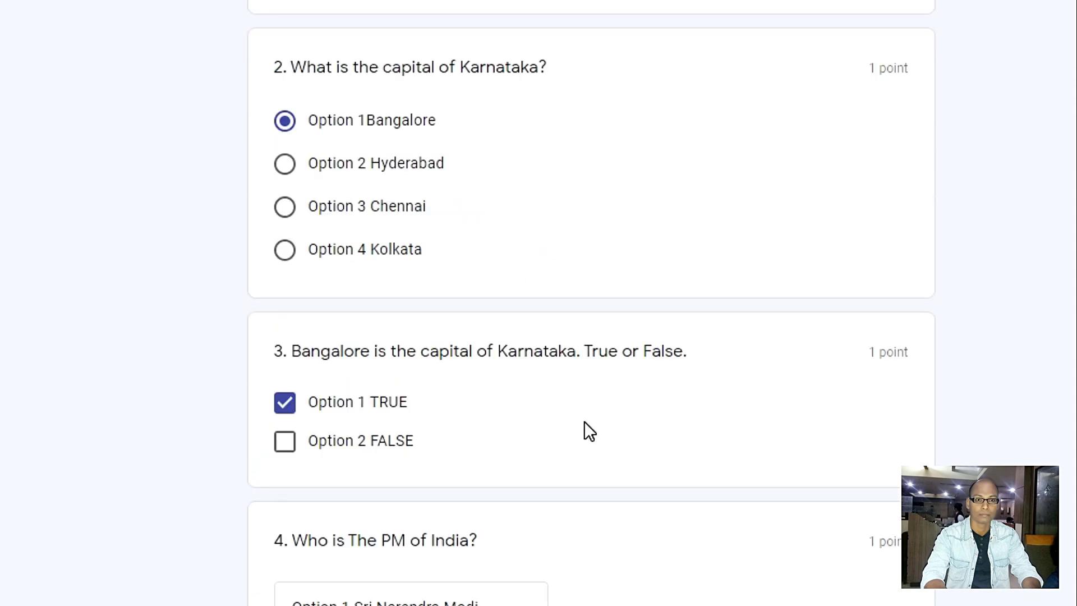
pyautogui.scroll(5, 584, 420)
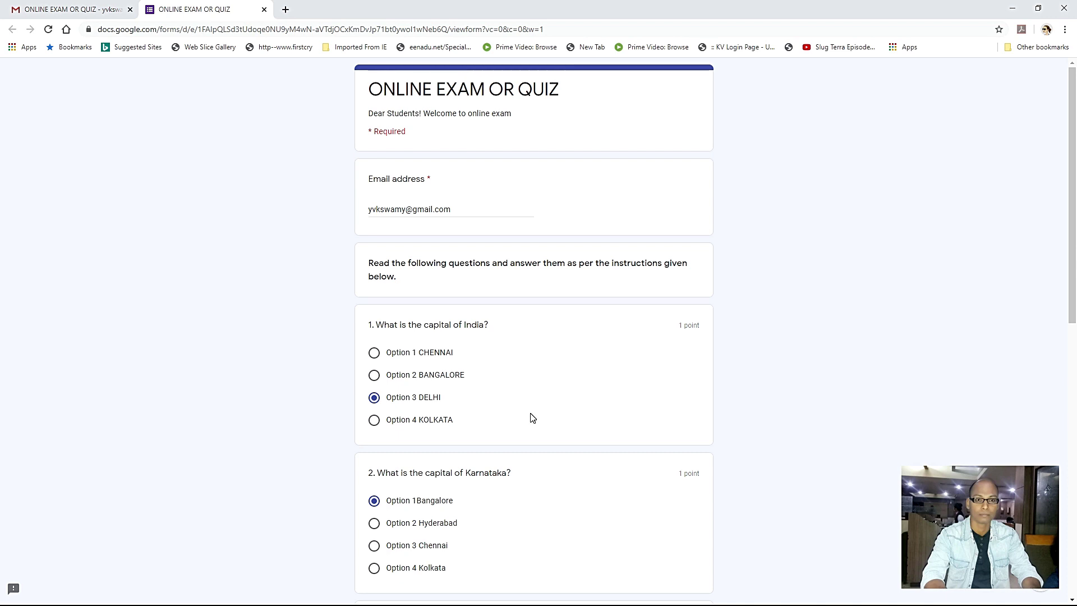
pyautogui.scroll(-7, 532, 418)
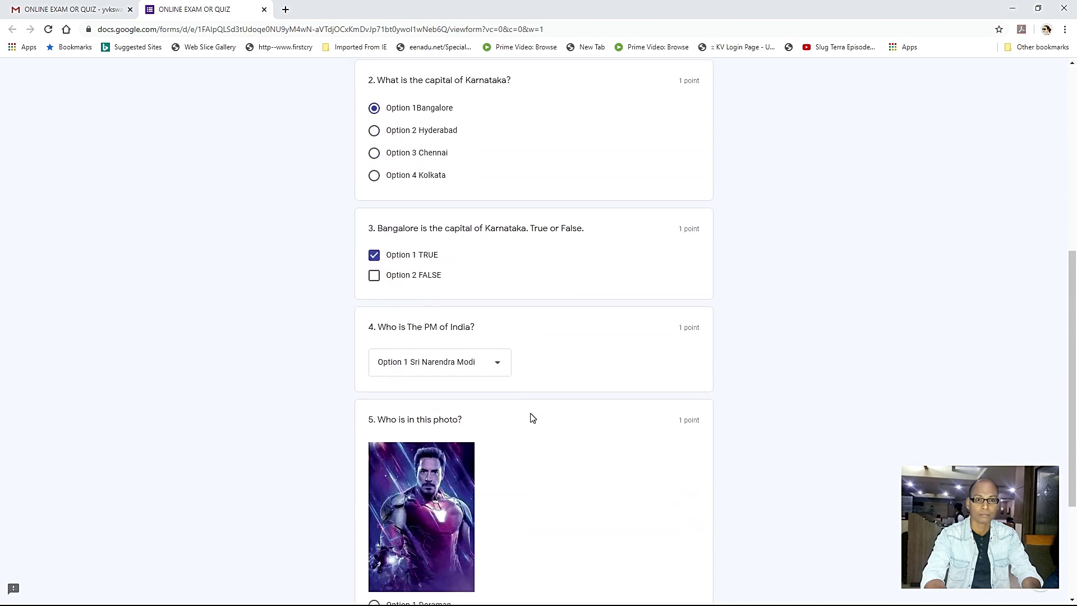
pyautogui.scroll(-3, 532, 417)
pyautogui.scroll(-1, 532, 418)
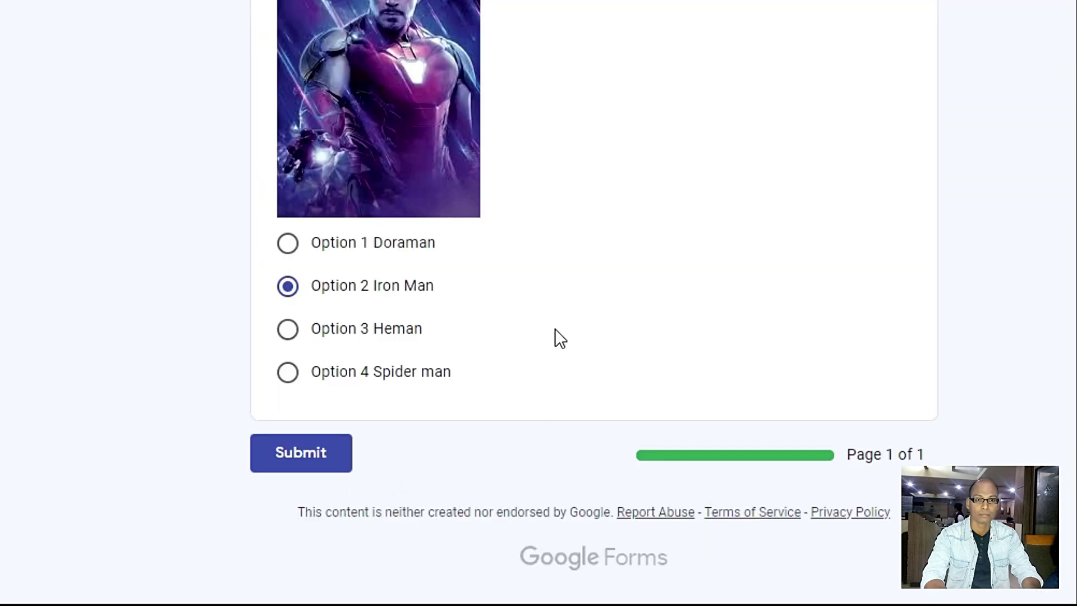
pyautogui.click(326, 461)
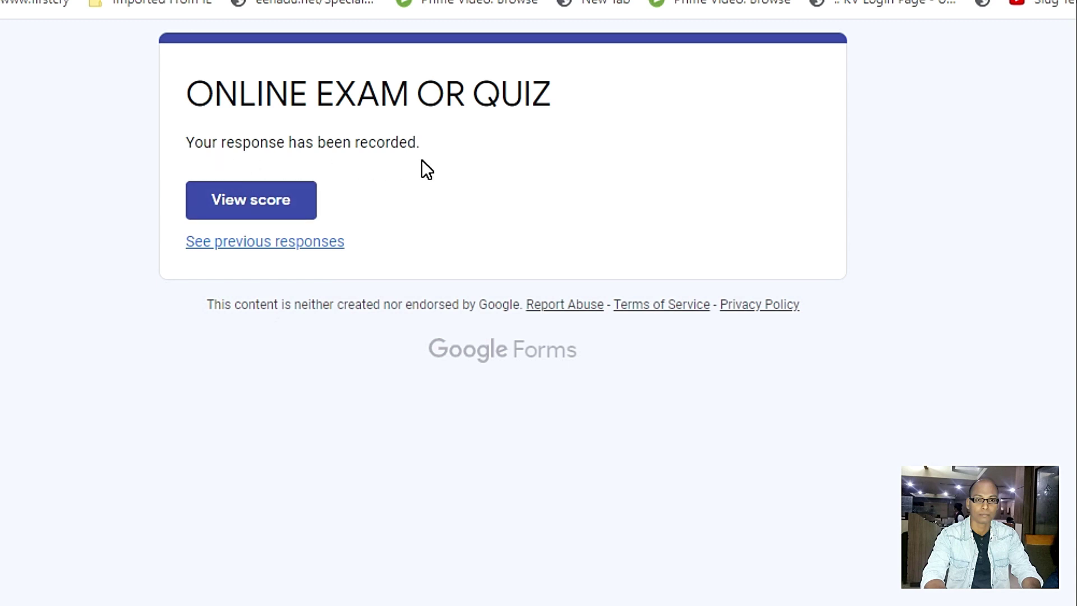
# View the score and review the graded answers, all correct for 5/5 points.
pyautogui.click(268, 213)
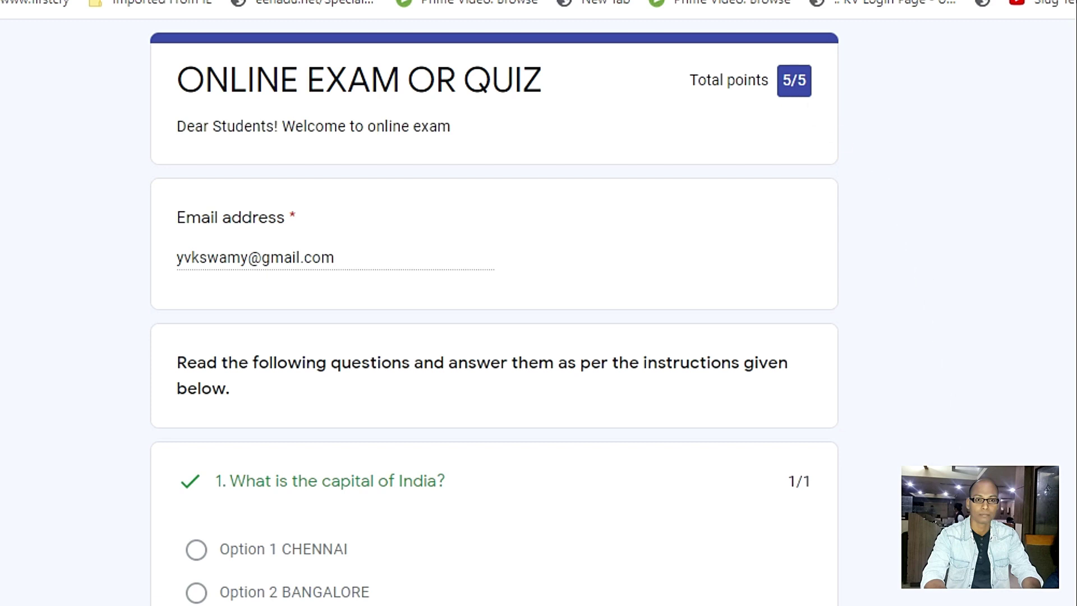
pyautogui.scroll(-4, 359, 317)
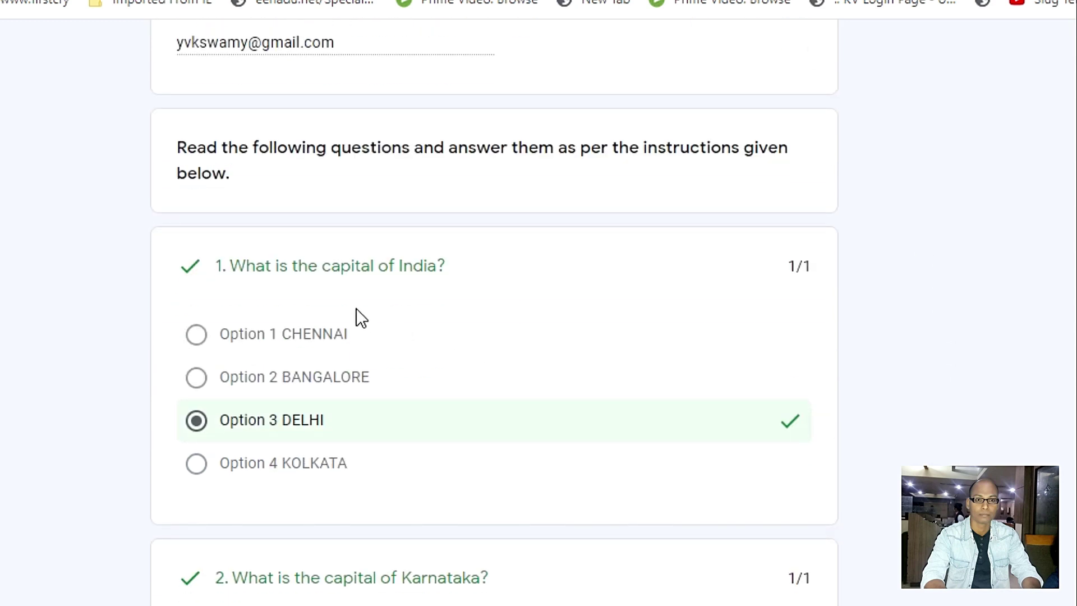
pyautogui.scroll(-4, 452, 447)
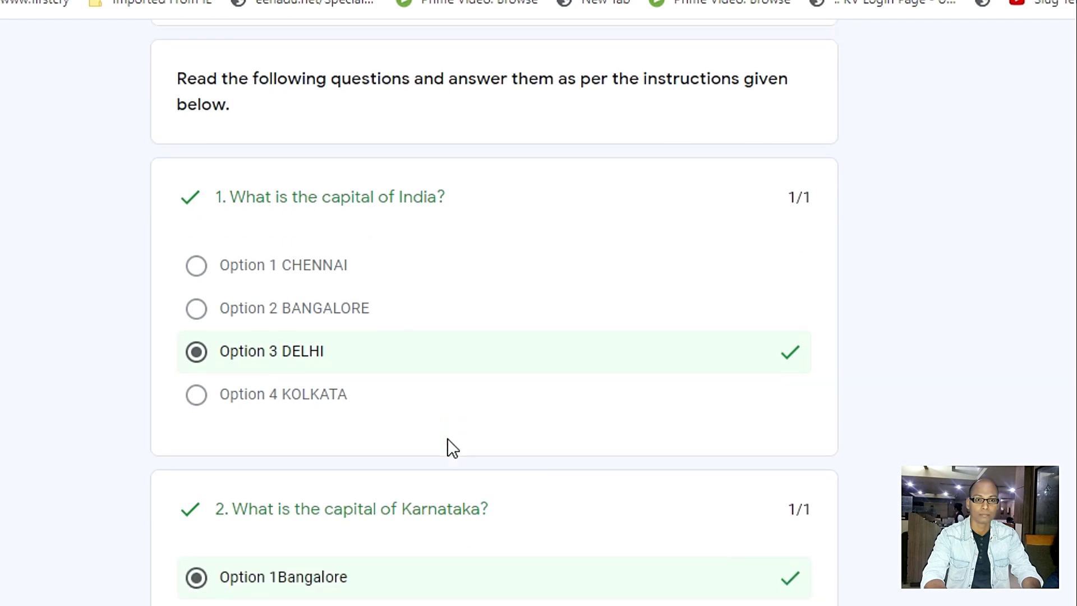
pyautogui.scroll(-4, 452, 447)
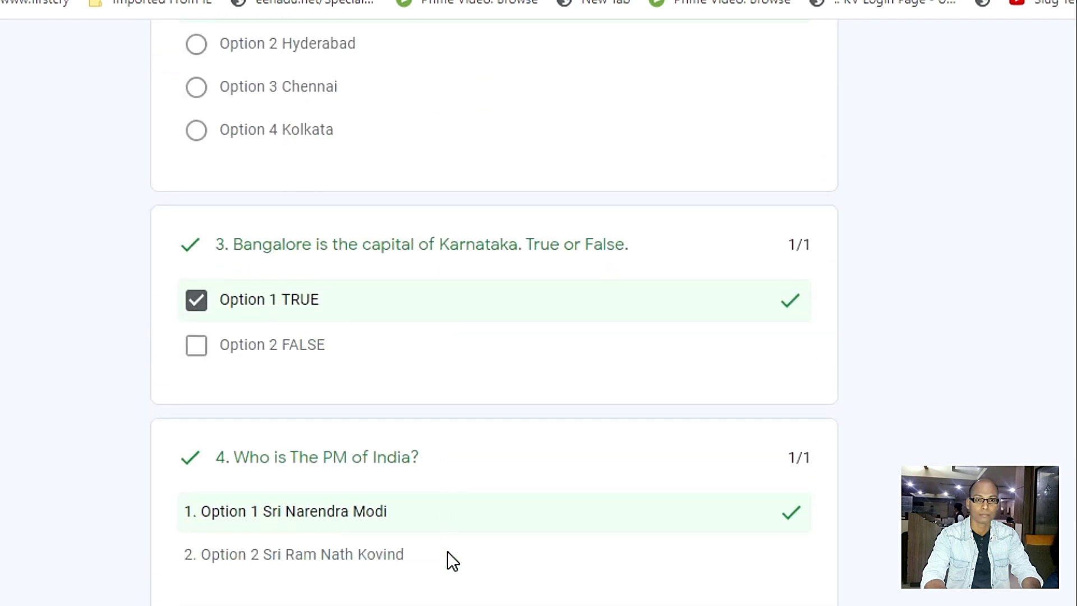
pyautogui.scroll(-5, 447, 552)
pyautogui.scroll(20, 446, 551)
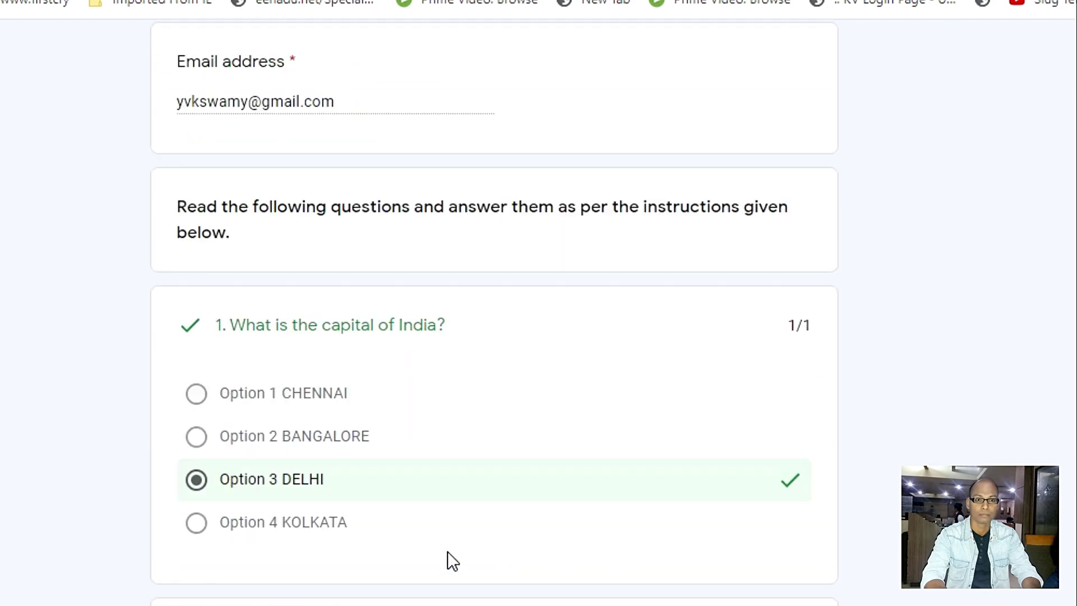